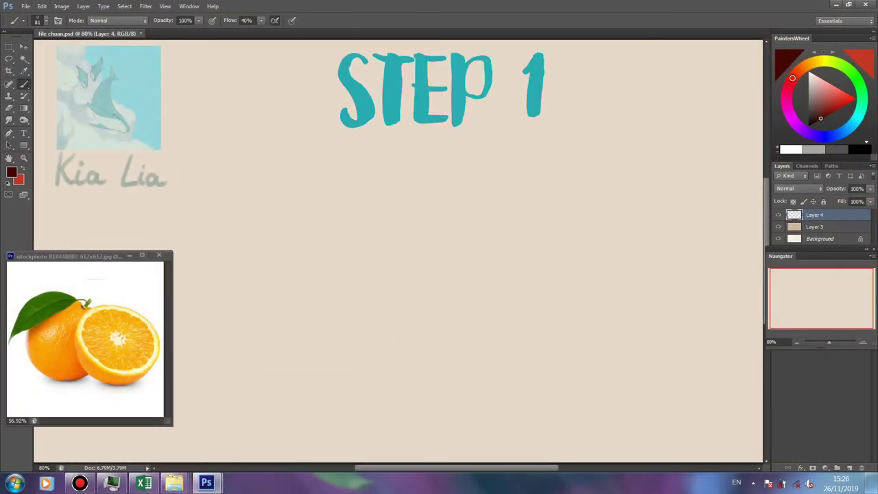
Paint a filled, soft-edged orange disc in the canvas centre on Layer 4 with a 40%-flow brush.
left_click_drag(465, 186, 408, 218)
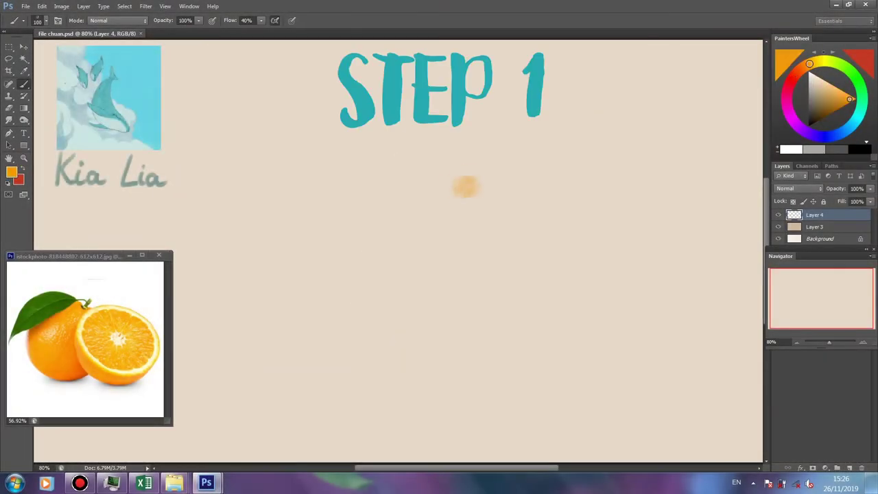
mouse_move(480, 180)
left_mouse_down()
mouse_move(411, 254)
mouse_move(449, 349)
left_mouse_up()
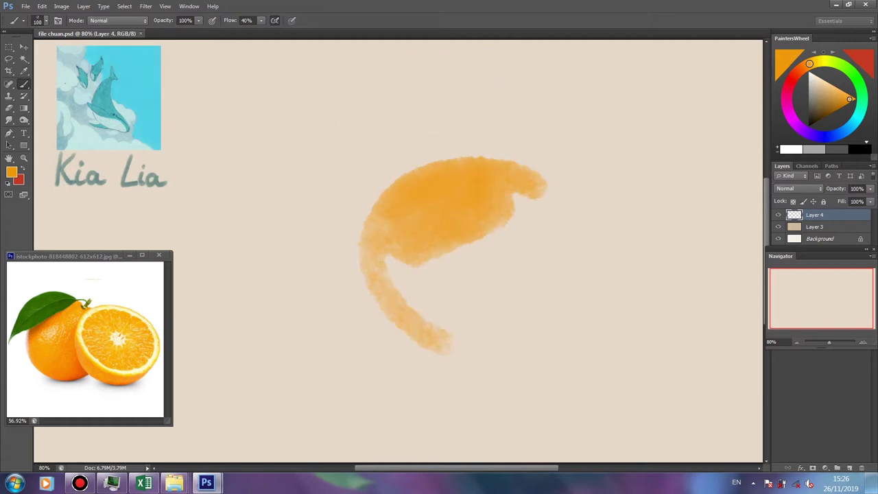
left_click_drag(412, 309, 364, 267)
mouse_move(368, 233)
left_mouse_down()
mouse_move(384, 322)
mouse_move(588, 292)
mouse_move(528, 192)
mouse_move(562, 288)
left_mouse_up()
left_click_drag(555, 226, 480, 274)
mouse_move(508, 206)
left_mouse_down()
mouse_move(426, 274)
mouse_move(481, 323)
mouse_move(534, 288)
left_mouse_up()
left_click_drag(487, 336, 589, 298)
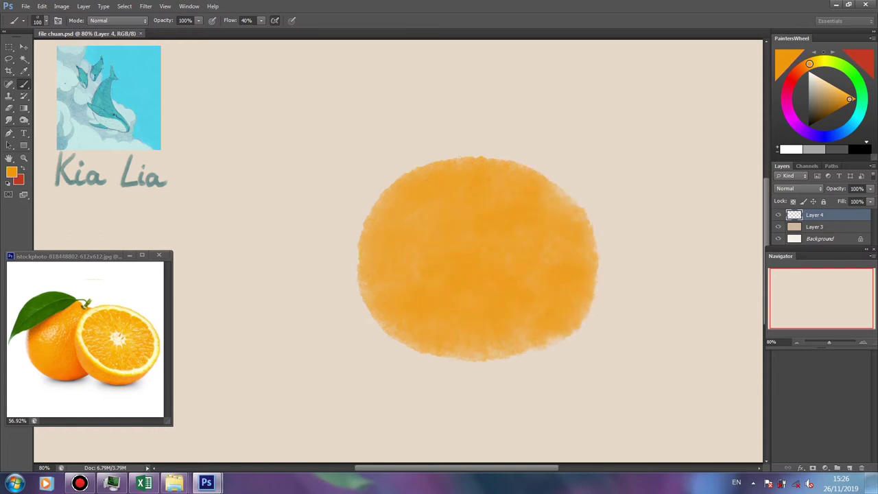
left_click_drag(494, 355, 549, 348)
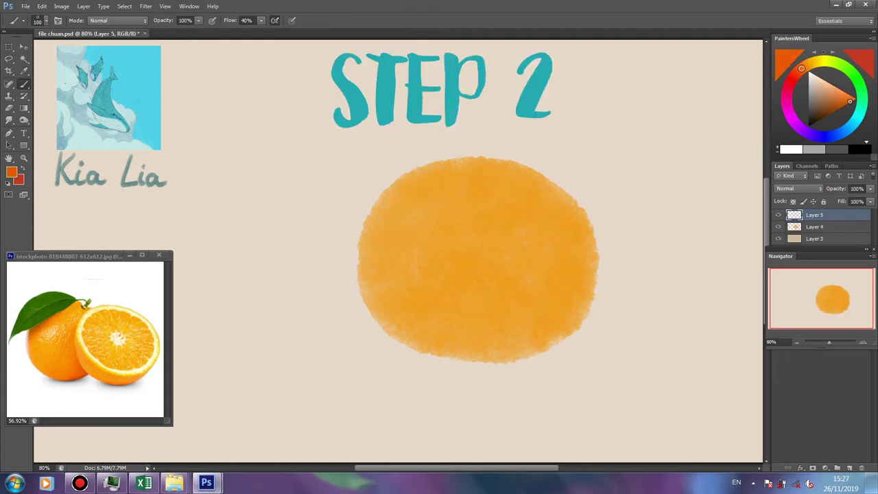
Shade the disc's edges darker red-orange and lighten its upper-left with light orange on Layer 5.
mouse_move(385, 219)
left_mouse_down()
mouse_move(474, 170)
mouse_move(467, 192)
mouse_move(370, 267)
left_mouse_up()
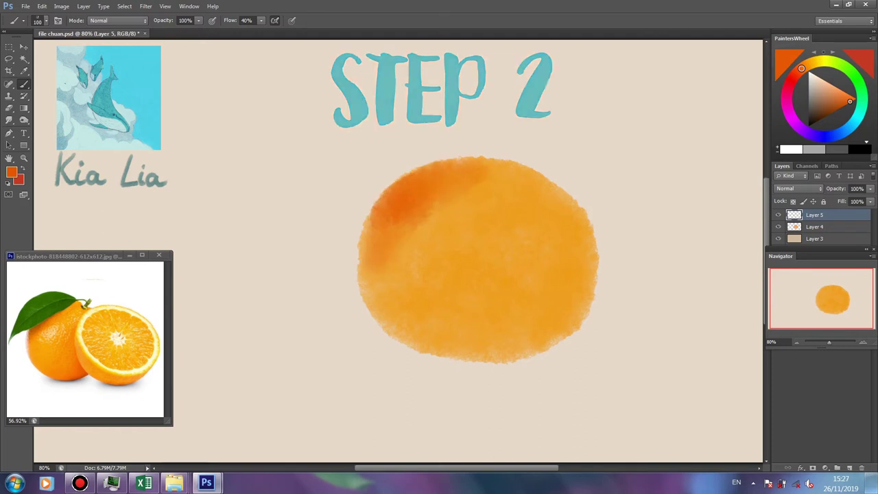
left_click_drag(374, 237, 401, 333)
mouse_move(412, 216)
left_mouse_down()
mouse_move(422, 305)
mouse_move(460, 350)
mouse_move(583, 281)
mouse_move(480, 322)
mouse_move(579, 237)
left_mouse_up()
left_click_drag(583, 295, 580, 206)
mouse_move(541, 278)
left_mouse_down()
mouse_move(552, 199)
mouse_move(521, 174)
mouse_move(507, 195)
mouse_move(505, 288)
left_mouse_up()
left_click_drag(492, 199, 510, 271)
left_click_drag(545, 271, 490, 309)
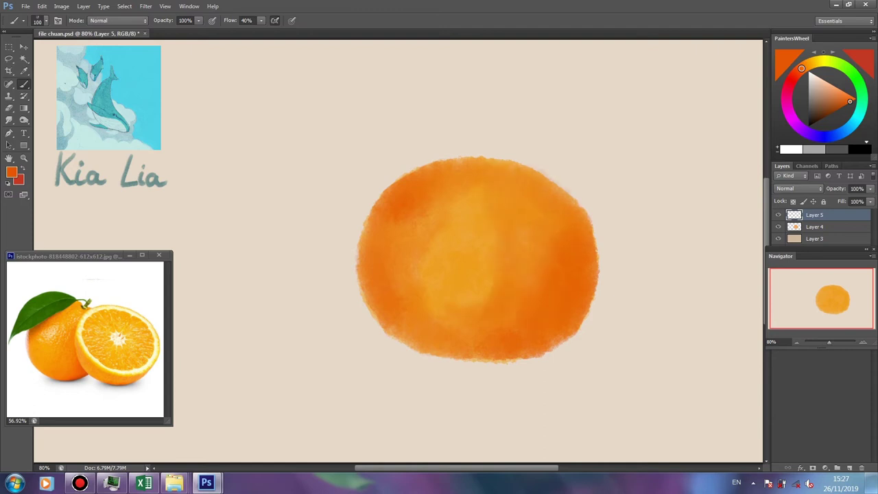
left_click(466, 247, "alt")
left_click_drag(402, 214, 434, 179)
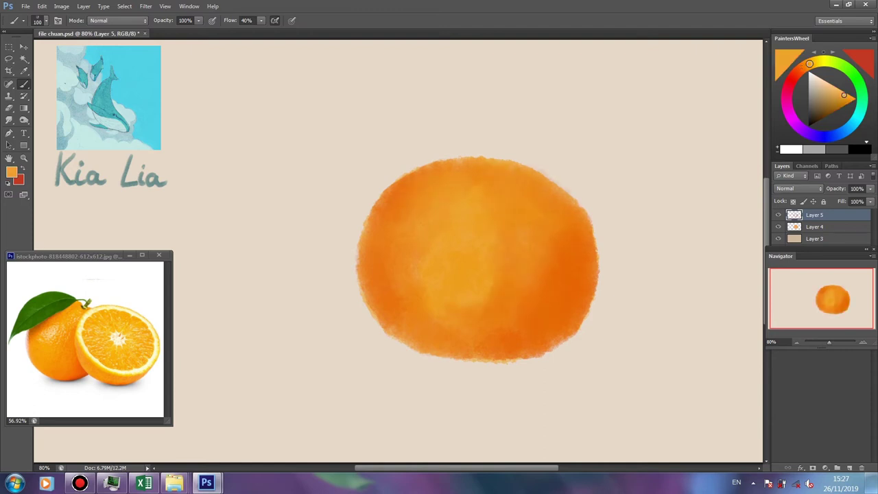
left_click_drag(388, 304, 399, 288)
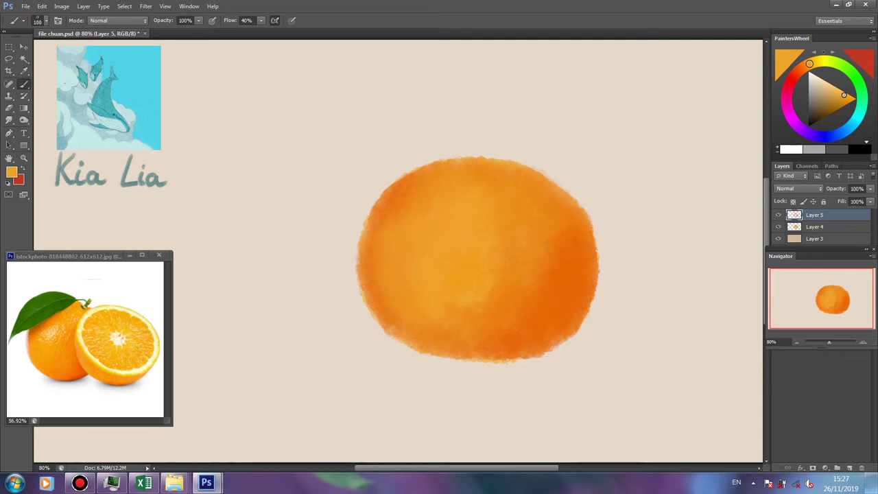
Add a new Layer 6 and paint a short green stem atop the orange with a smaller brush.
left_click(836, 467)
key("bracketleft")
key("bracketleft")
key("bracketleft")
mouse_move(493, 161)
left_mouse_down()
mouse_move(511, 139)
mouse_move(504, 138)
left_mouse_up()
Refine the stem in yellow-green and olive, sampling the orange and stem colours, then pick dark green.
left_click(499, 159, "alt")
left_click(506, 140, "alt")
left_click(492, 161, "alt")
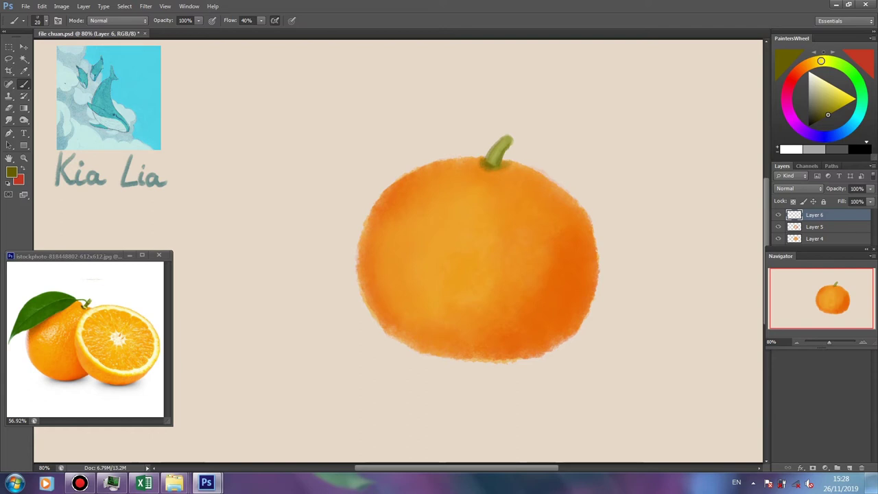
left_click(494, 260, "alt")
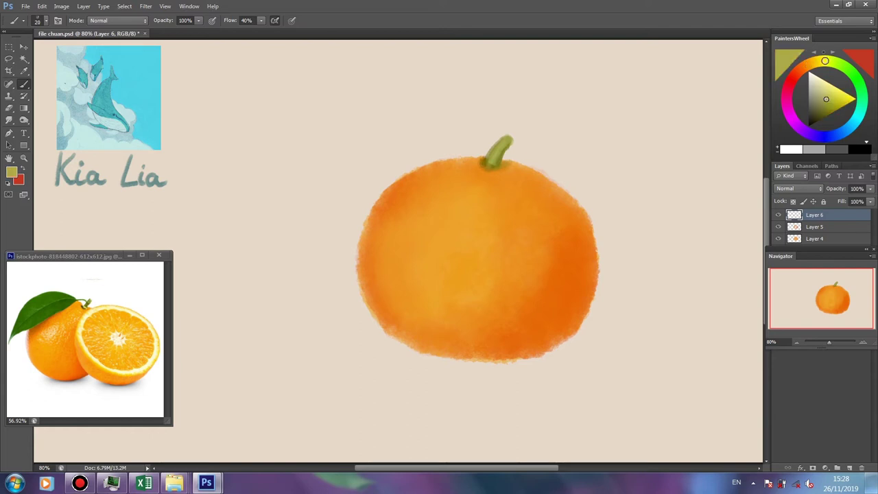
left_click(489, 164, "alt")
left_click(562, 295, "alt")
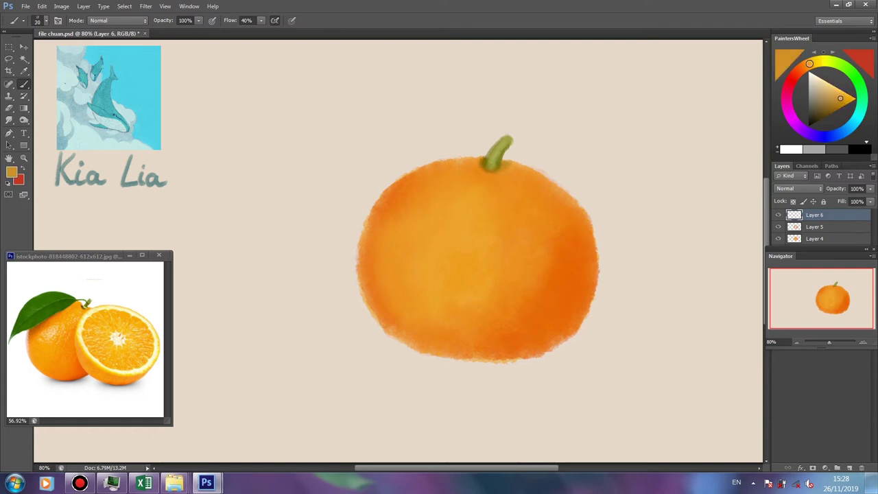
left_click(50, 312, "alt")
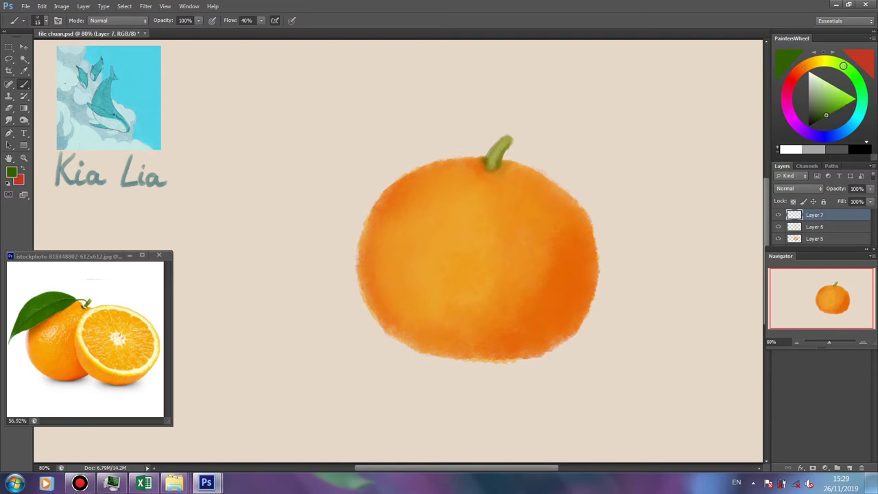
Paint a large solid dark-green leaf from the stem down the orange's left side.
mouse_move(496, 143)
left_mouse_down()
mouse_move(376, 159)
mouse_move(310, 315)
left_mouse_up()
mouse_move(335, 281)
left_mouse_down()
mouse_move(439, 158)
mouse_move(483, 144)
mouse_move(356, 234)
left_mouse_up()
left_click_drag(411, 199, 356, 253)
left_click_drag(385, 182, 350, 247)
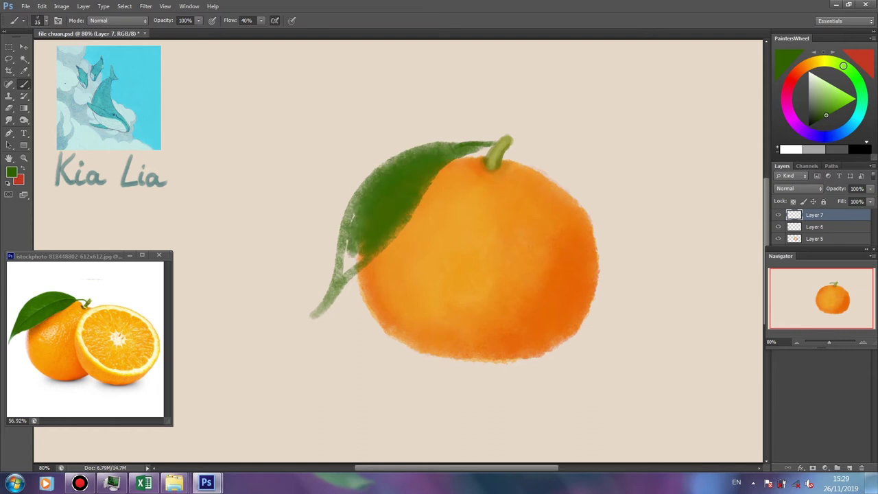
left_click_drag(364, 205, 333, 281)
mouse_move(346, 241)
left_mouse_down()
mouse_move(319, 312)
mouse_move(446, 161)
mouse_move(321, 302)
left_mouse_up()
left_click_drag(398, 156, 340, 243)
left_click_drag(364, 177, 456, 145)
Tidy the leaf tip with the Eraser and darken the thin stalk joining leaf and stem.
key("e")
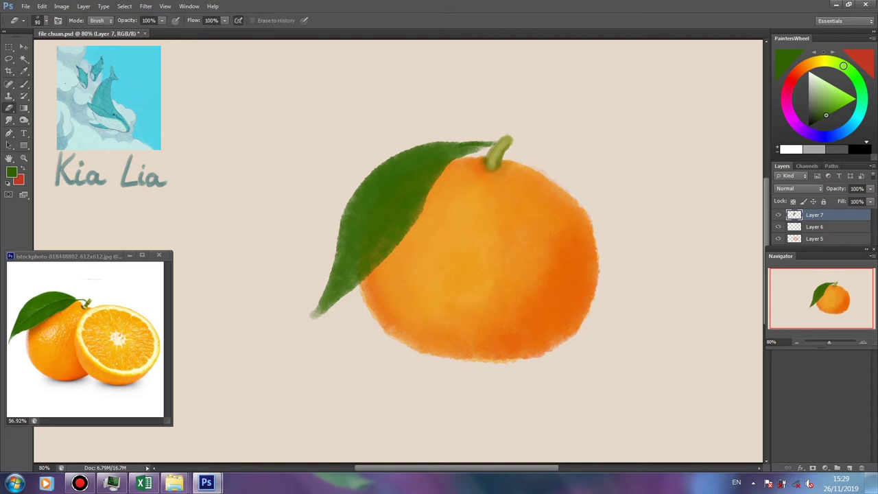
left_click_drag(312, 316, 333, 281)
key("ctrl+z")
left_click_drag(469, 154, 489, 145)
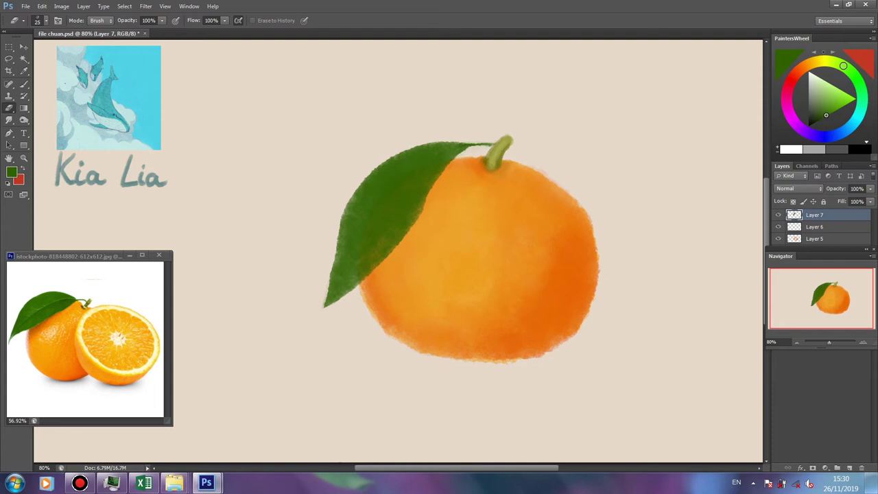
key("b")
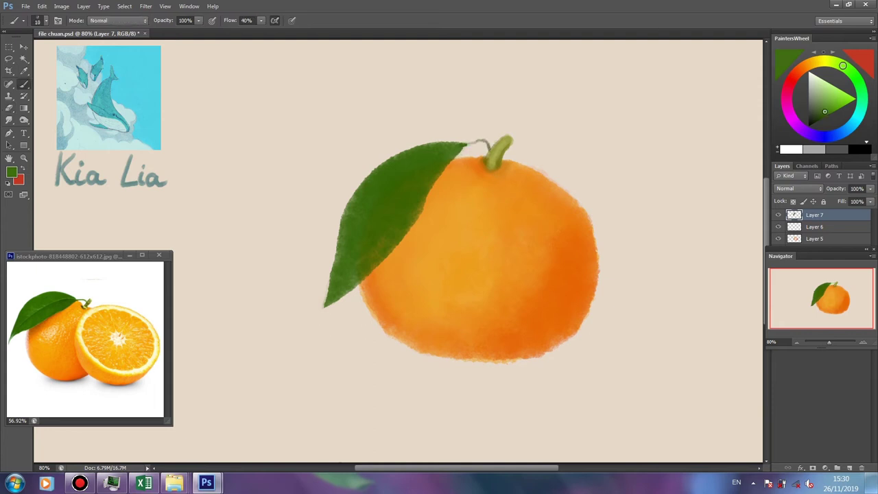
left_click_drag(466, 145, 489, 146)
Shade the leaf's upper and left edges in darker green with a larger brush.
left_click(501, 145, "alt")
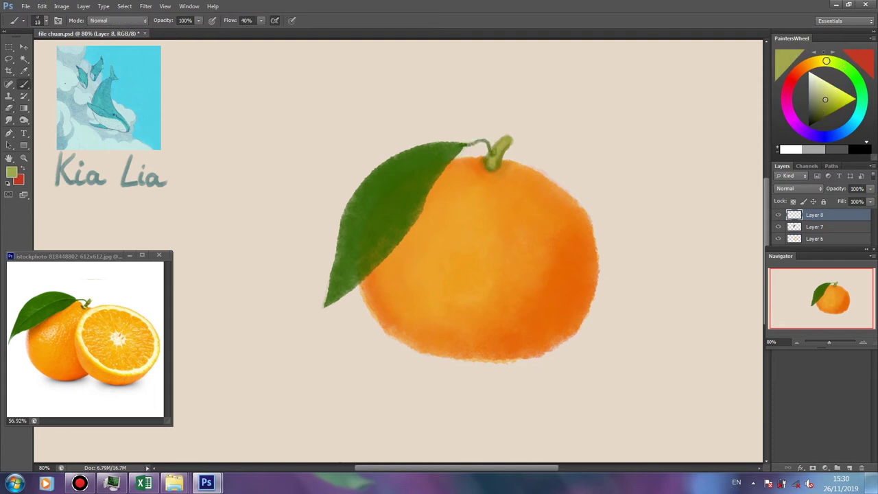
key("bracketright")
key("bracketright")
left_click(371, 227, "alt")
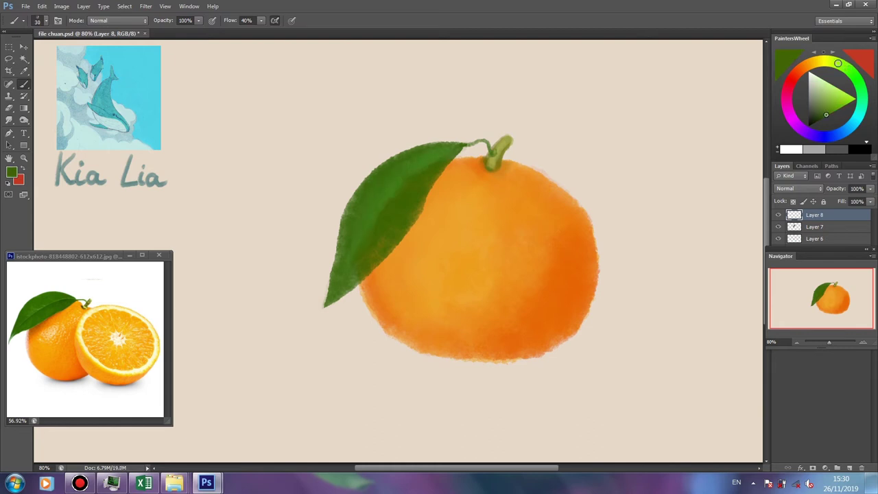
left_click(435, 158, "alt")
left_click(439, 158, "alt")
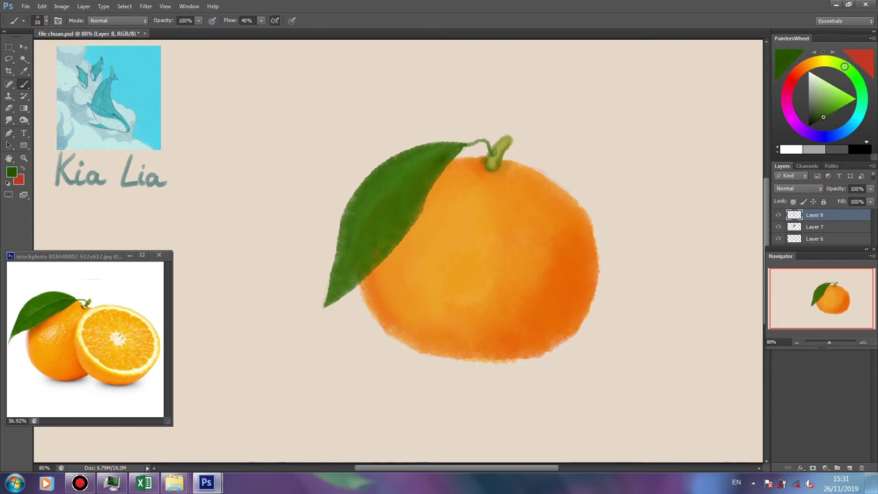
mouse_move(446, 152)
left_mouse_down()
mouse_move(378, 213)
mouse_move(361, 264)
left_mouse_up()
mouse_move(343, 299)
left_mouse_down()
mouse_move(341, 213)
mouse_move(394, 154)
left_mouse_up()
Trim the leaf edge and paint a softened leaf shadow onto the orange.
key("e")
left_click_drag(360, 185, 398, 152)
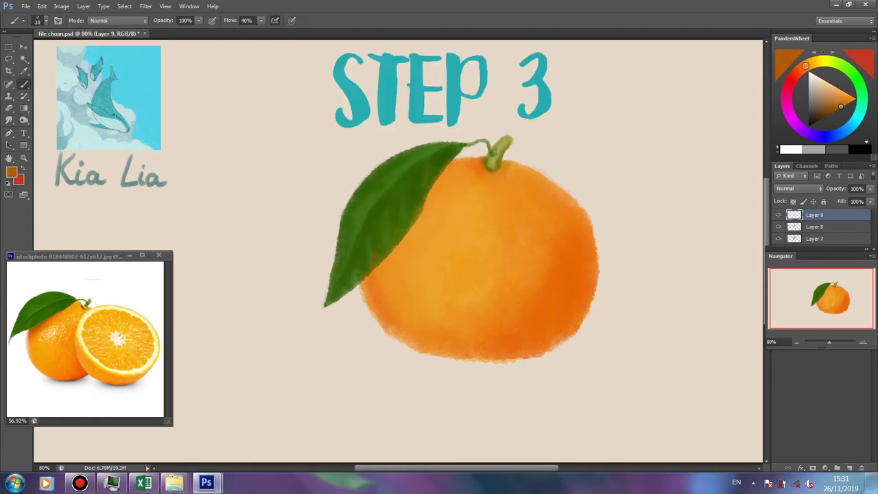
mouse_move(420, 237)
left_mouse_down()
mouse_move(444, 183)
mouse_move(417, 240)
mouse_move(381, 271)
left_mouse_up()
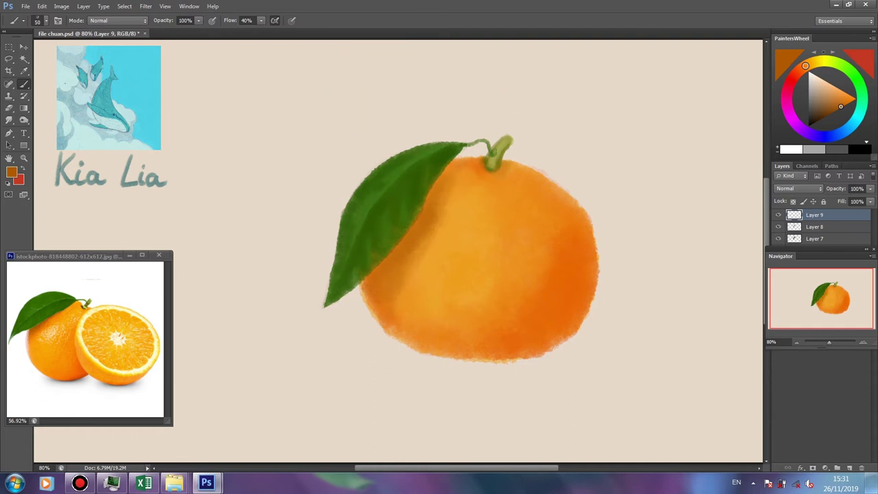
key("e")
left_click_drag(395, 298, 416, 248)
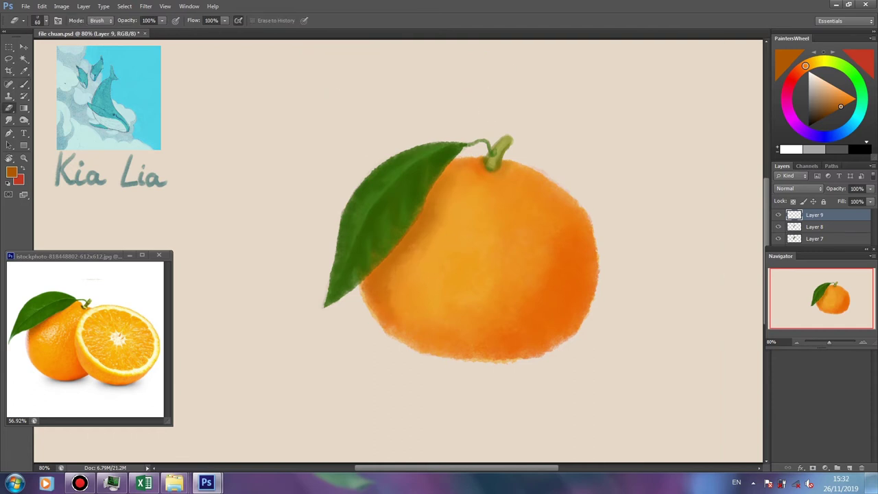
left_click_drag(388, 303, 386, 280)
key("b")
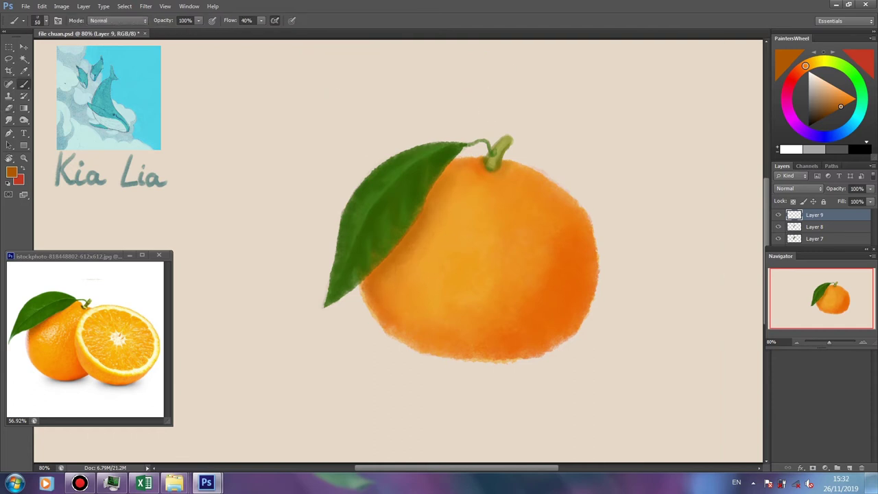
Shade the orange below the stem and leaf and darken its bottom edge.
left_click_drag(805, 66, 802, 67)
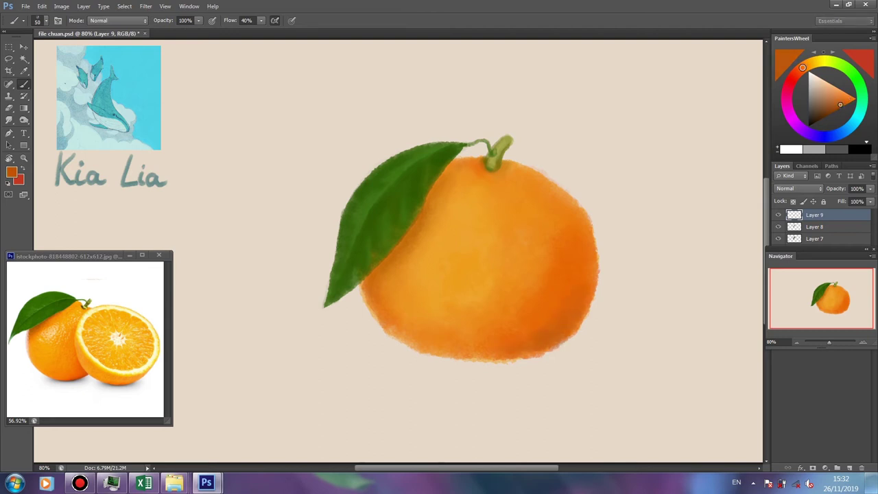
left_click_drag(476, 160, 476, 171)
left_click_drag(430, 198, 430, 225)
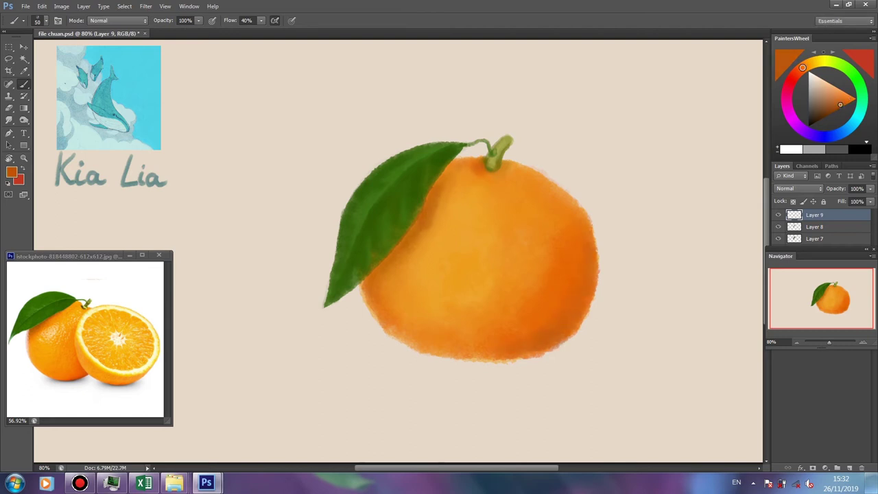
mouse_move(374, 304)
left_mouse_down()
mouse_move(404, 339)
mouse_move(480, 355)
left_mouse_up()
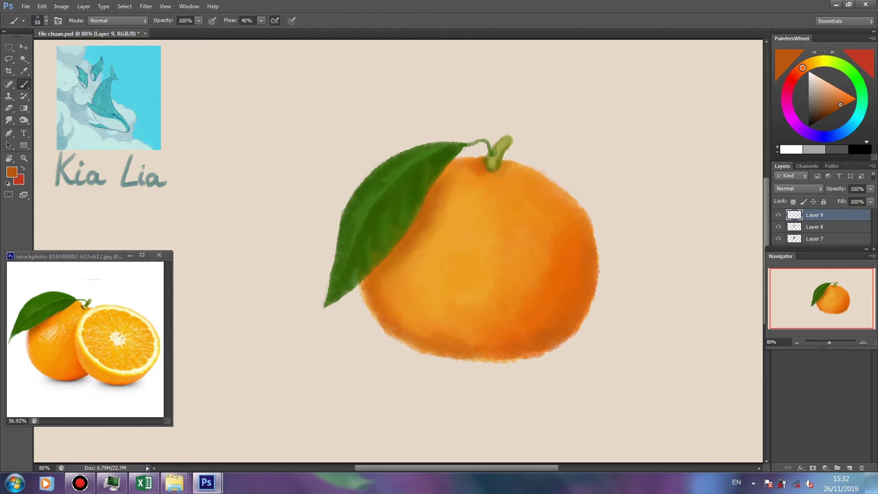
left_click_drag(404, 322, 507, 358)
Create Layers 10 and 11 while trying orange, olive and green painting colours.
left_click(848, 99)
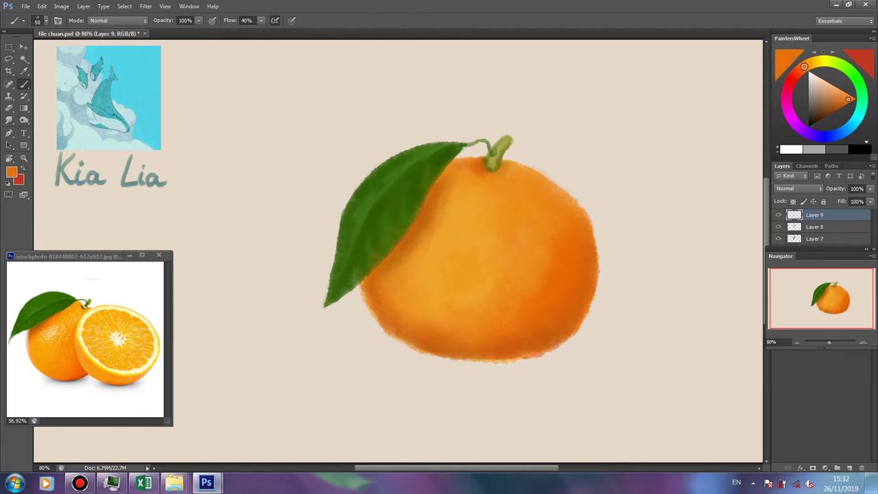
left_click(824, 61)
left_click(815, 118)
key("ctrl+shift+alt+n")
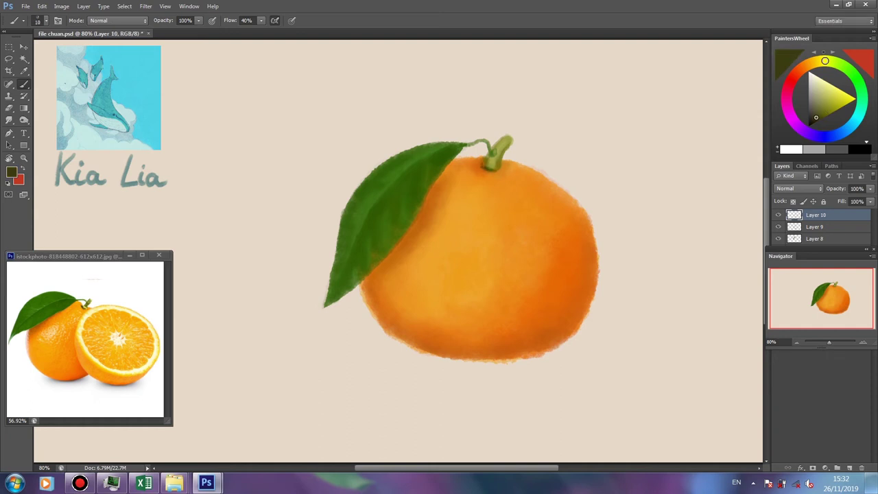
left_click(826, 101)
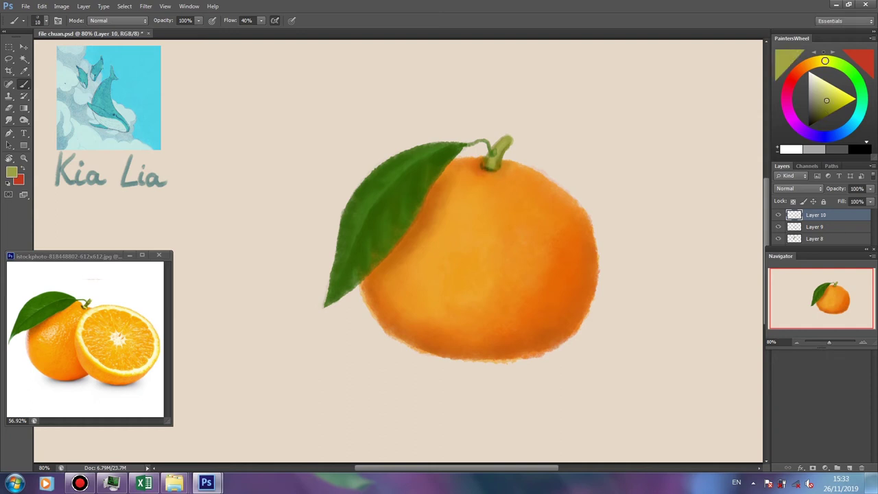
left_click(845, 67)
left_click(825, 116)
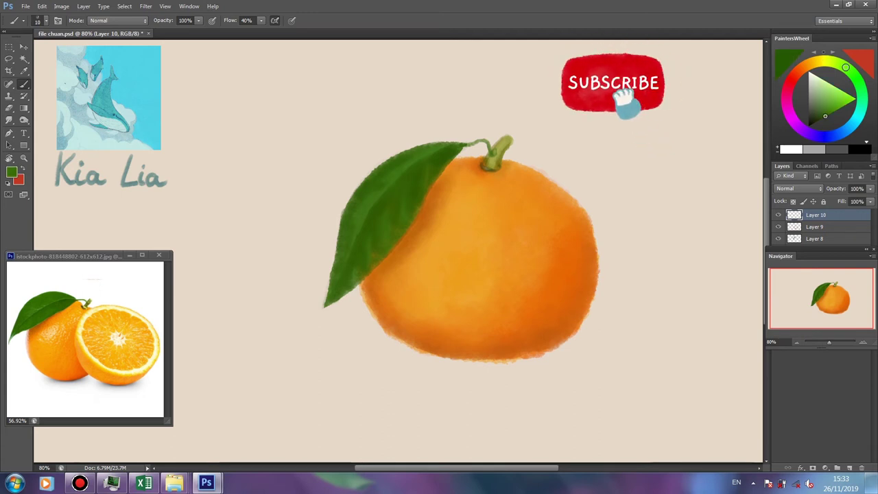
left_click(821, 118)
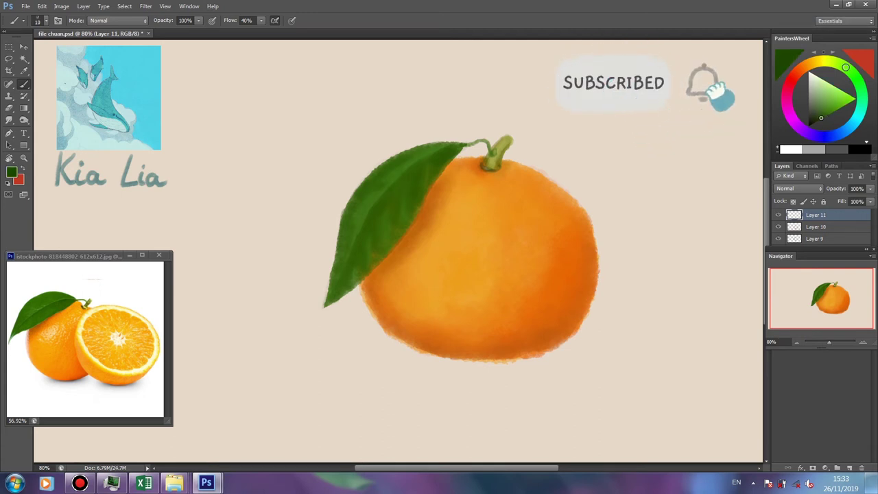
key("ctrl+shift+alt+n")
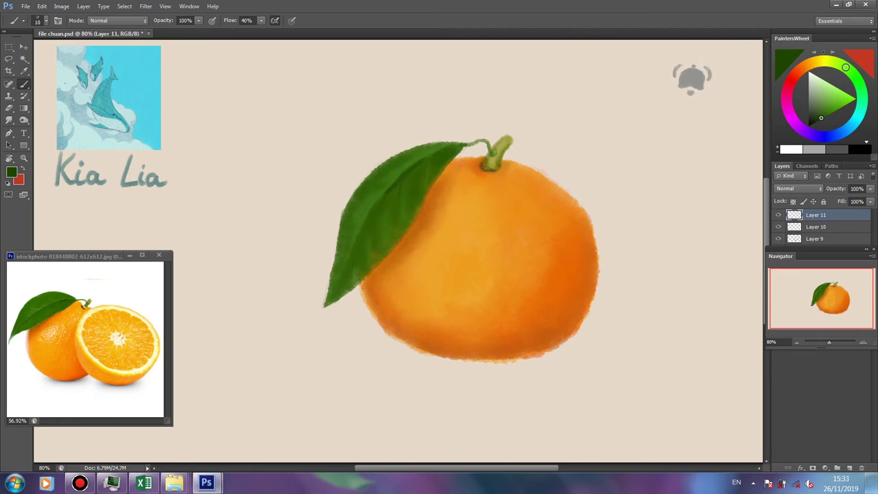
Paint darker orange along the right and upper-right edges at size 20, then lock transparent pixels.
left_click(507, 261, "alt")
key("bracketright")
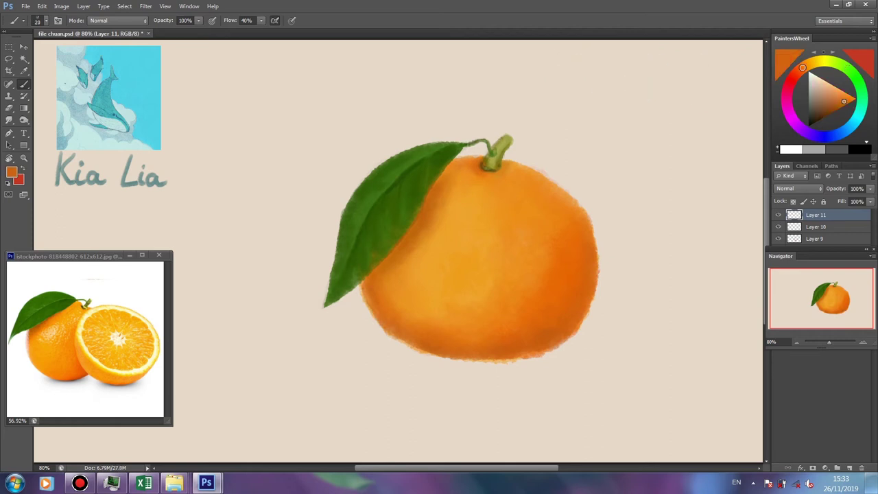
left_click_drag(594, 323, 581, 205)
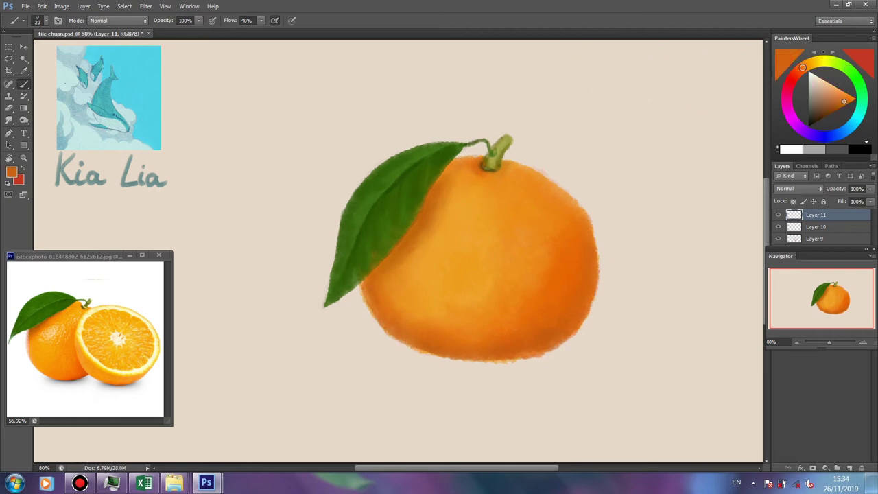
left_click_drag(532, 171, 567, 195)
key("slash")
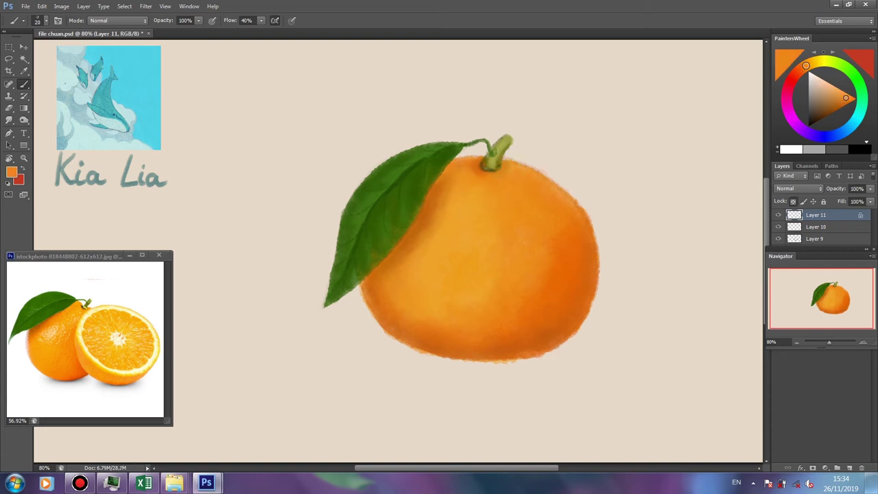
On a new layer, paint a soft tan shadow under the orange at brush size 100, then partly erase it.
left_click_drag(781, 256, 774, 337)
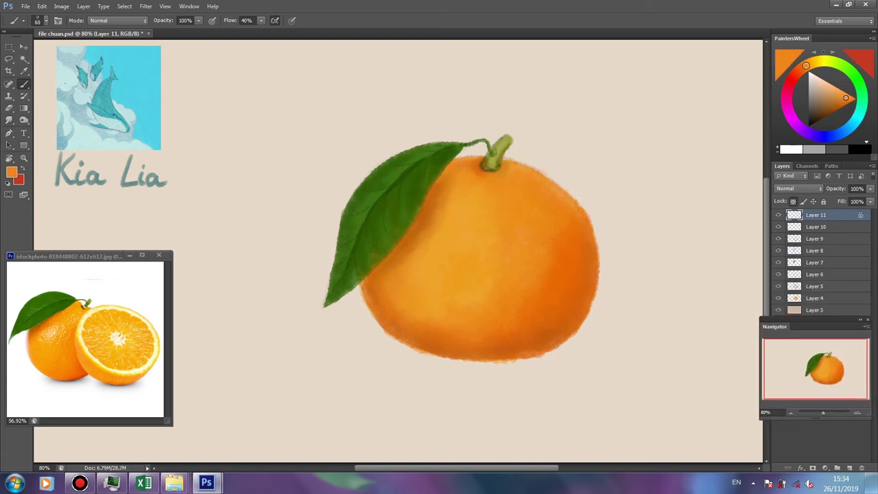
key("ctrl+shift+alt+n")
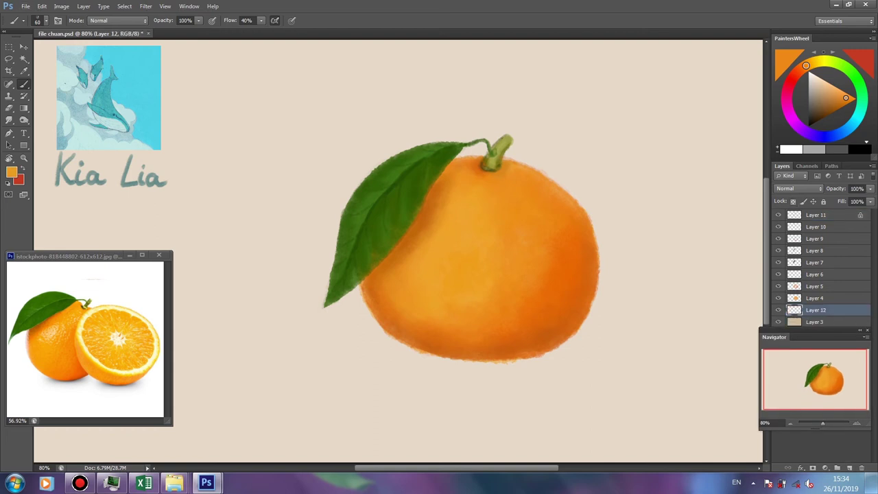
left_click(826, 96)
key("bracketright")
mouse_move(382, 336)
left_mouse_down()
mouse_move(418, 357)
mouse_move(528, 374)
mouse_move(617, 346)
mouse_move(460, 391)
left_mouse_up()
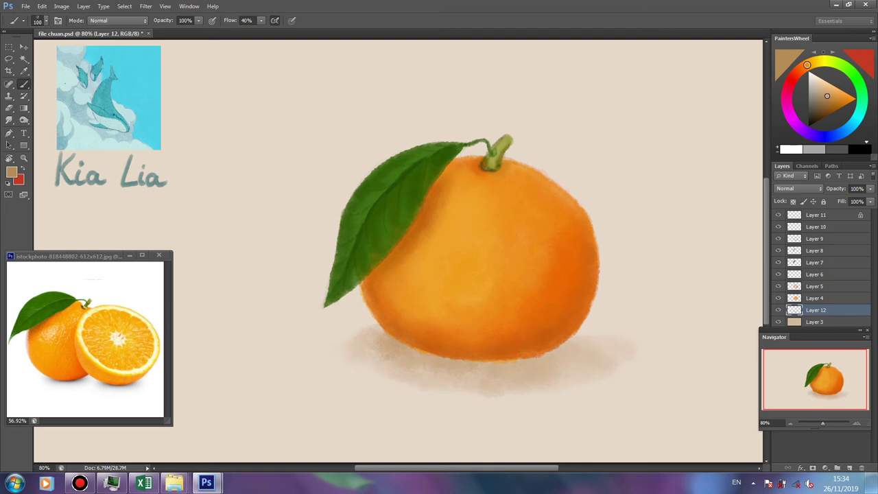
key("e")
mouse_move(610, 364)
left_mouse_down()
mouse_move(548, 382)
mouse_move(473, 384)
mouse_move(401, 373)
mouse_move(377, 341)
left_mouse_up()
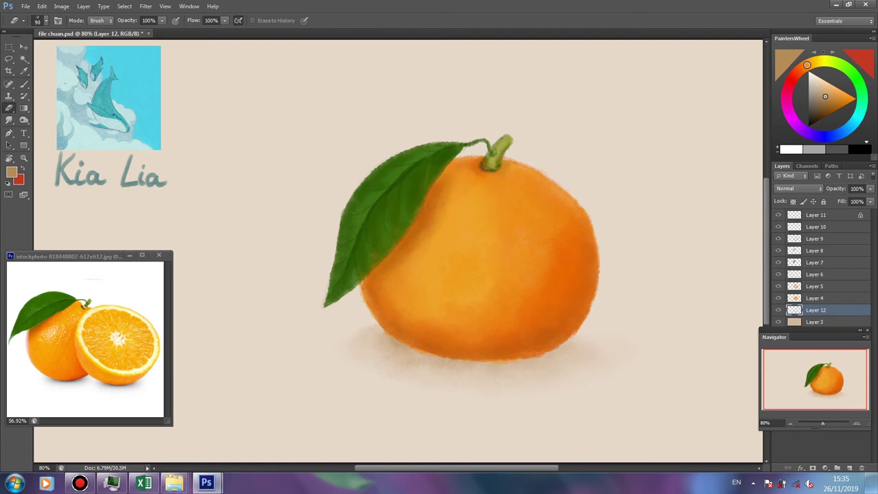
On another new layer, paint a darker brown shadow under the orange and erase parts to lighten it.
left_click(849, 468)
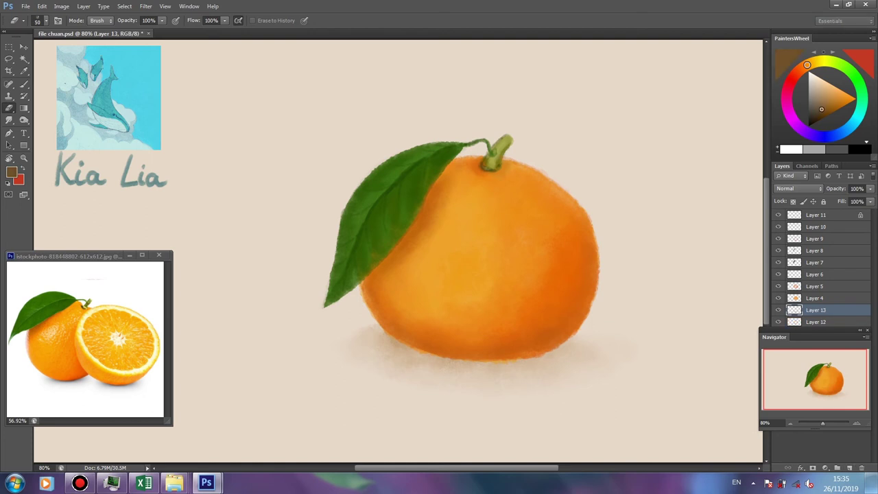
key("b")
mouse_move(473, 367)
left_mouse_down()
mouse_move(576, 353)
mouse_move(445, 367)
mouse_move(384, 344)
mouse_move(515, 374)
mouse_move(439, 363)
mouse_move(583, 358)
left_mouse_up()
left_click(823, 111)
left_click(802, 67)
left_click_drag(442, 364, 398, 347)
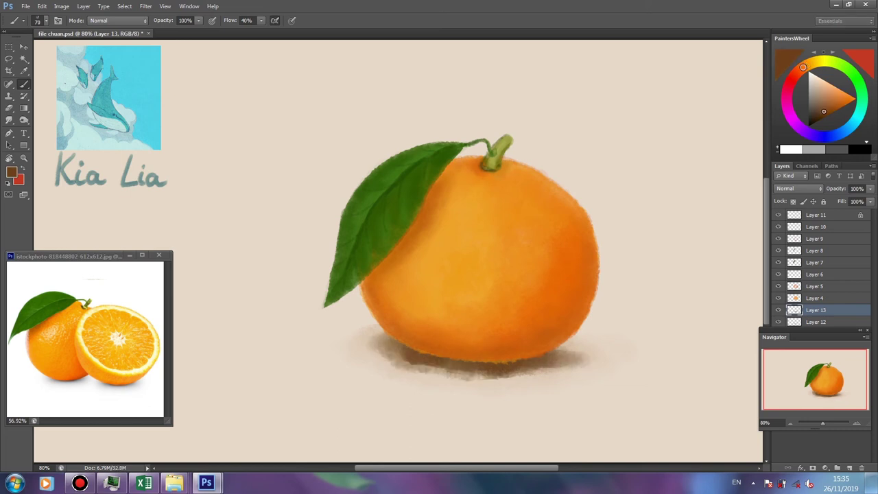
key("e")
mouse_move(576, 353)
left_mouse_down()
mouse_move(487, 370)
mouse_move(395, 360)
mouse_move(377, 343)
left_mouse_up()
left_click_drag(452, 358, 406, 347)
mouse_move(523, 378)
left_mouse_down()
mouse_move(454, 374)
mouse_move(391, 351)
left_mouse_up()
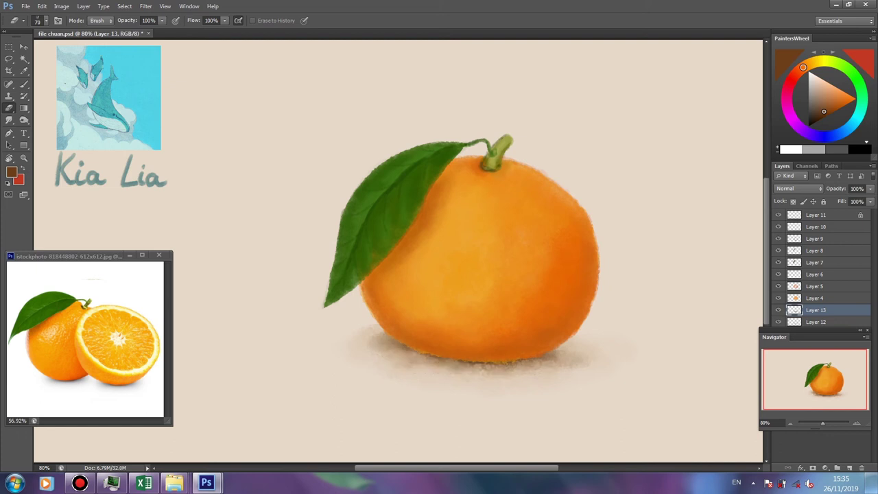
Darken the shadow's bottom edge with more strokes, then lighten it slightly with the Eraser.
key("b")
mouse_move(480, 367)
left_mouse_down()
mouse_move(545, 358)
mouse_move(422, 353)
left_mouse_up()
left_click_drag(525, 377, 391, 343)
mouse_move(493, 375)
left_mouse_down()
mouse_move(422, 363)
mouse_move(462, 369)
left_mouse_up()
key("e")
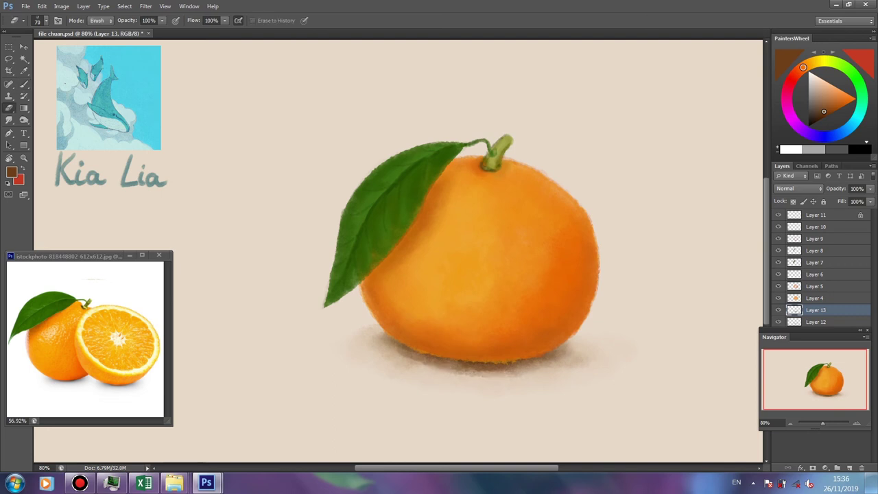
left_click_drag(521, 372, 455, 368)
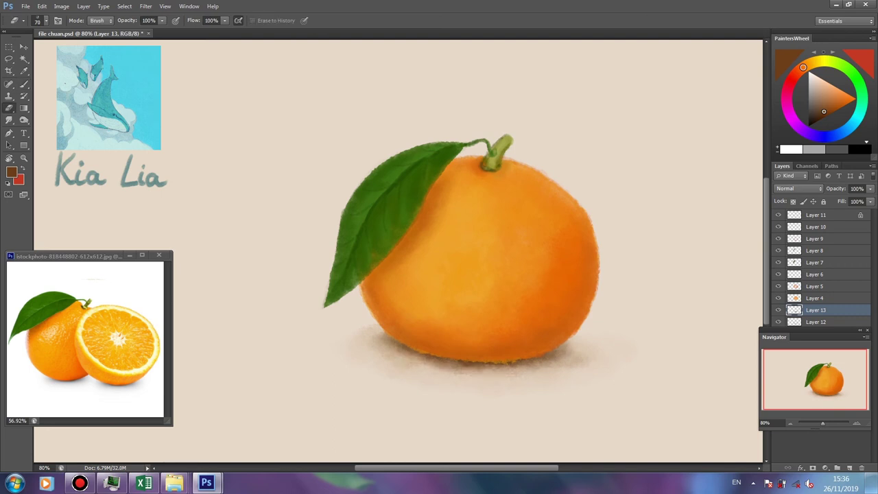
key("ctrl+shift+alt+n")
Paint dark orange shading along the orange's bottom and right edges and under the leaf.
key("b")
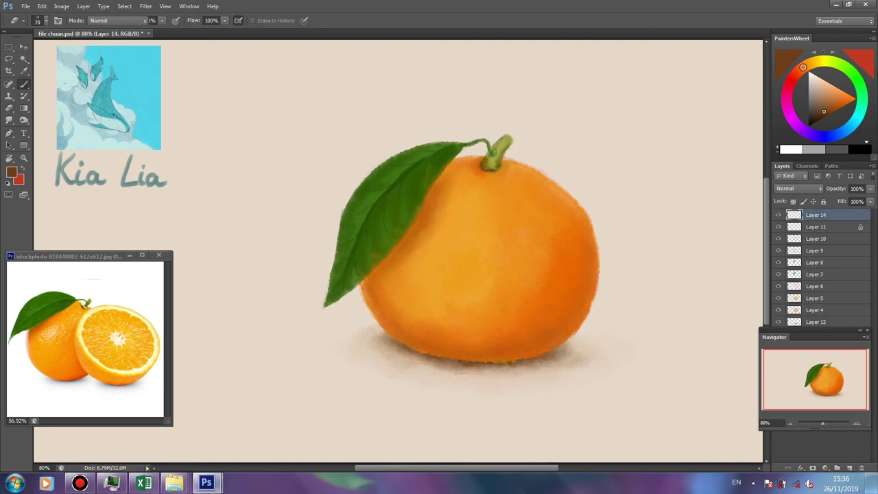
left_click_drag(398, 336, 475, 361)
left_click_drag(511, 352, 539, 358)
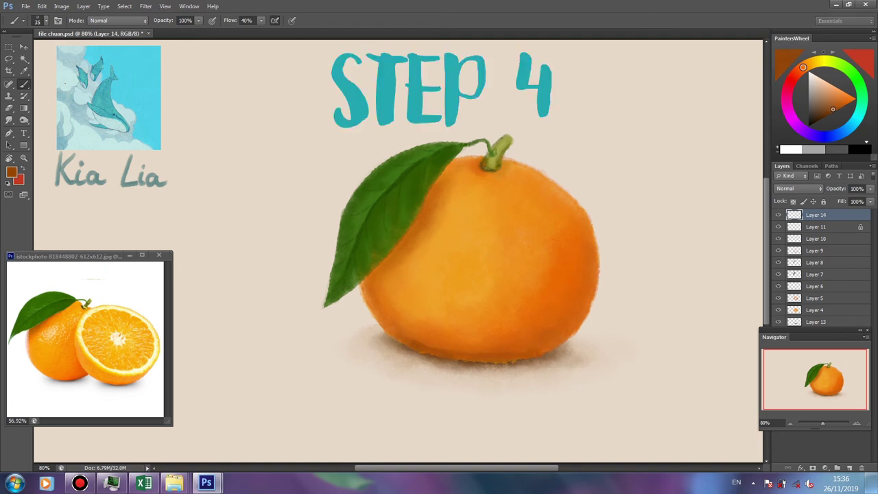
left_click_drag(410, 237, 392, 255)
left_click_drag(566, 336, 550, 351)
left_click_drag(580, 310, 548, 343)
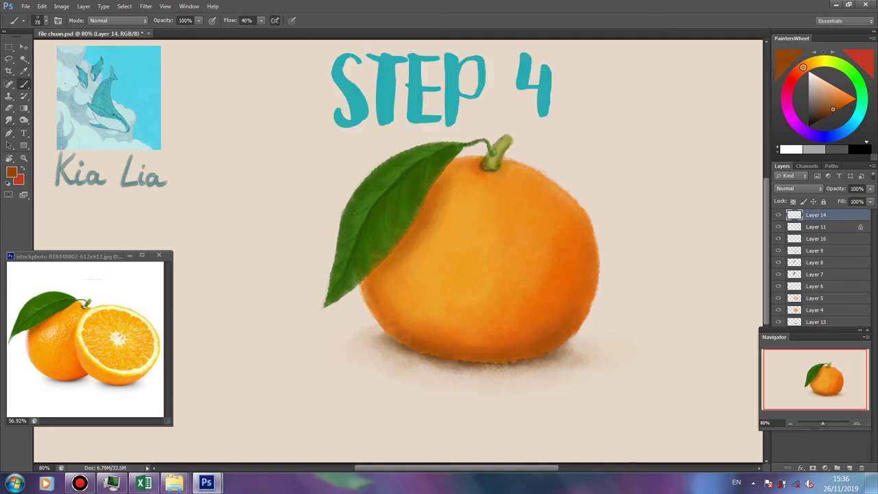
left_click_drag(387, 273, 364, 288)
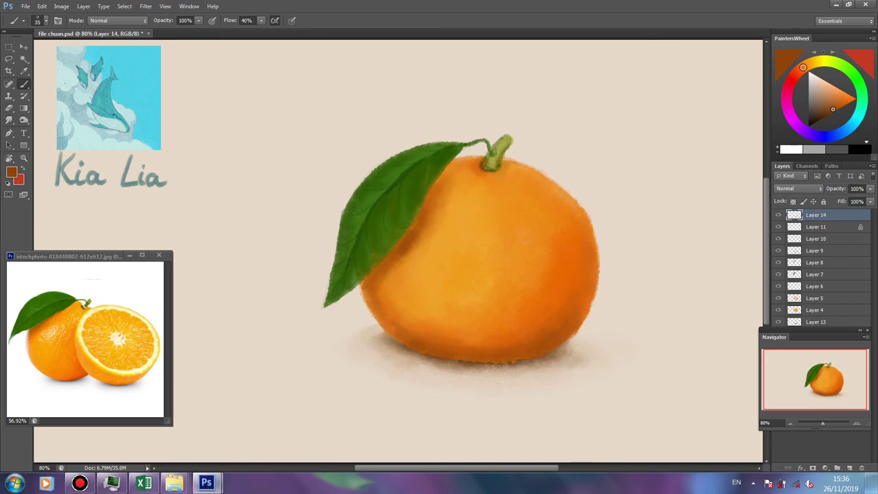
left_click_drag(510, 160, 498, 174)
left_click_drag(592, 299, 581, 212)
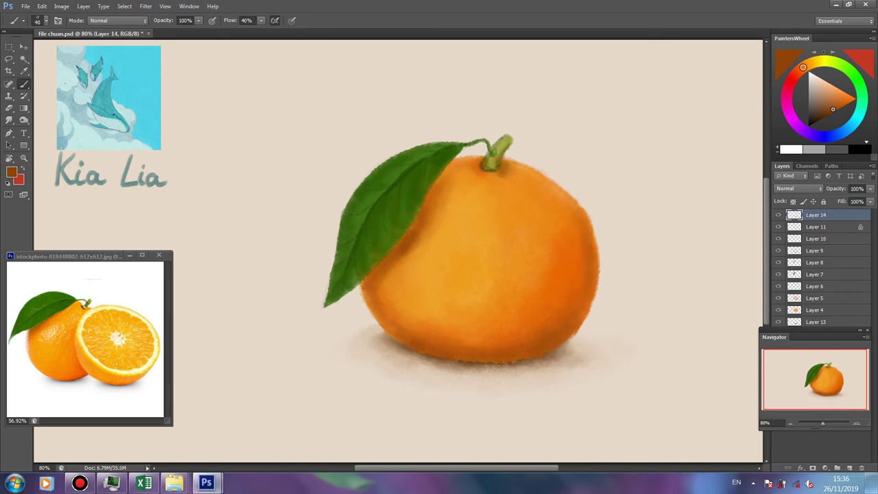
Add pale peach highlights with a size-70 brush, trim them, and set layer opacity to 43%.
left_click(384, 219, "alt")
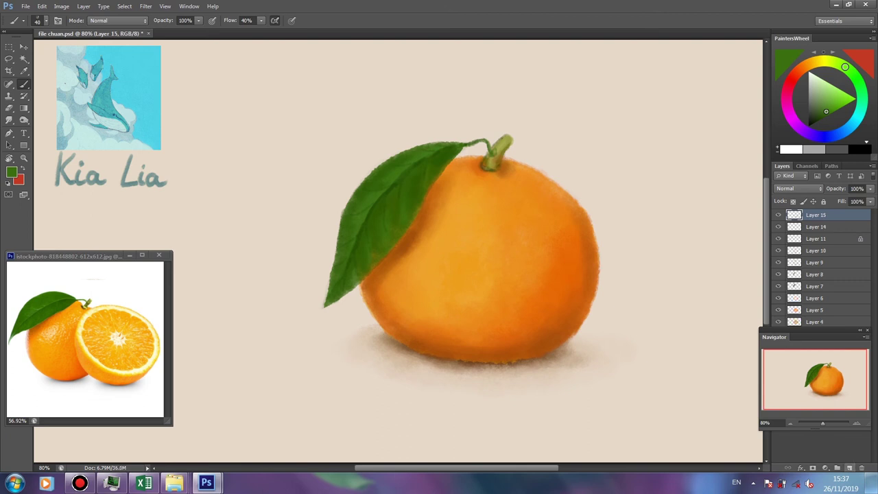
left_click(453, 227, "alt")
key("bracketleft")
mouse_move(453, 247)
left_mouse_down()
mouse_move(466, 206)
mouse_move(439, 226)
mouse_move(421, 278)
left_mouse_up()
key("bracketleft")
left_click_drag(493, 195, 504, 202)
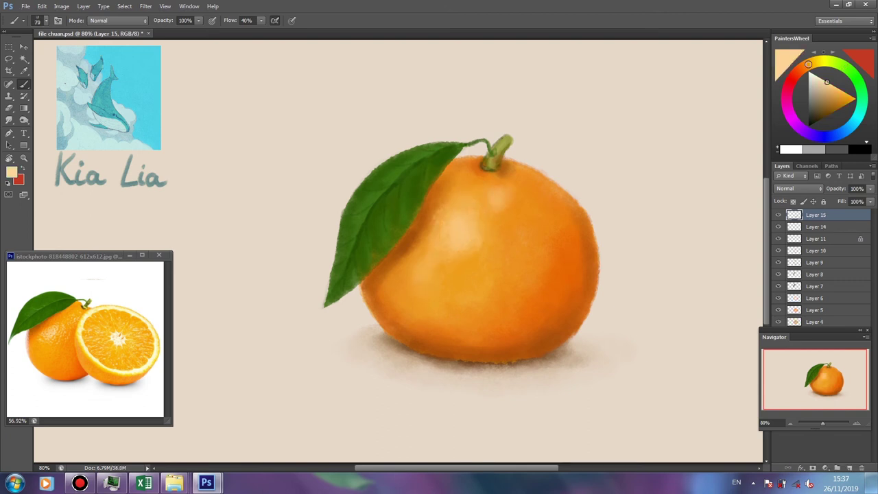
left_click_drag(545, 298, 555, 285)
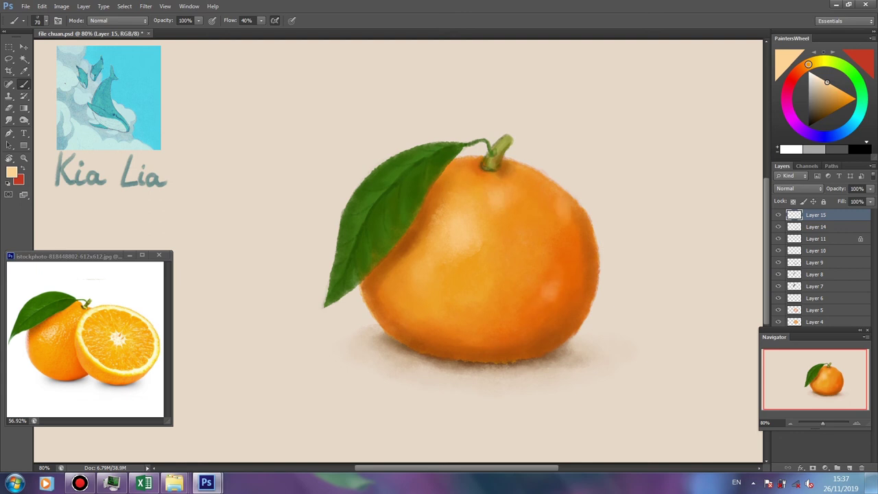
key("e")
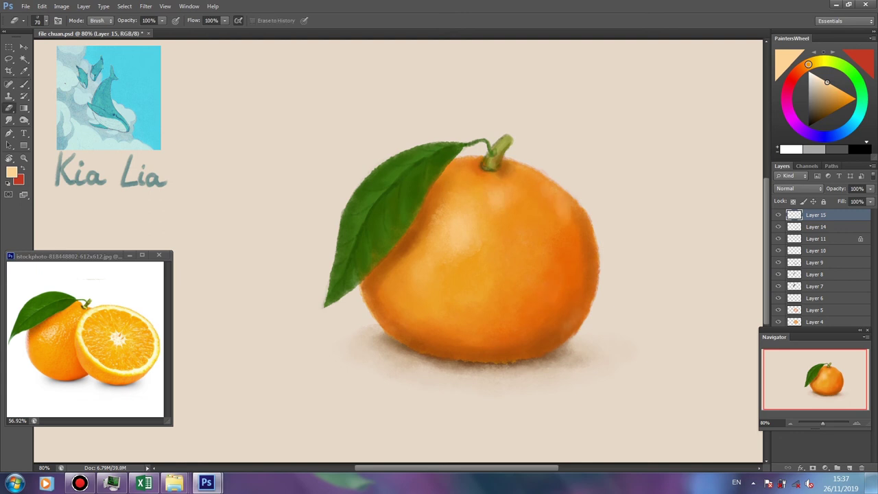
left_click_drag(559, 203, 567, 213)
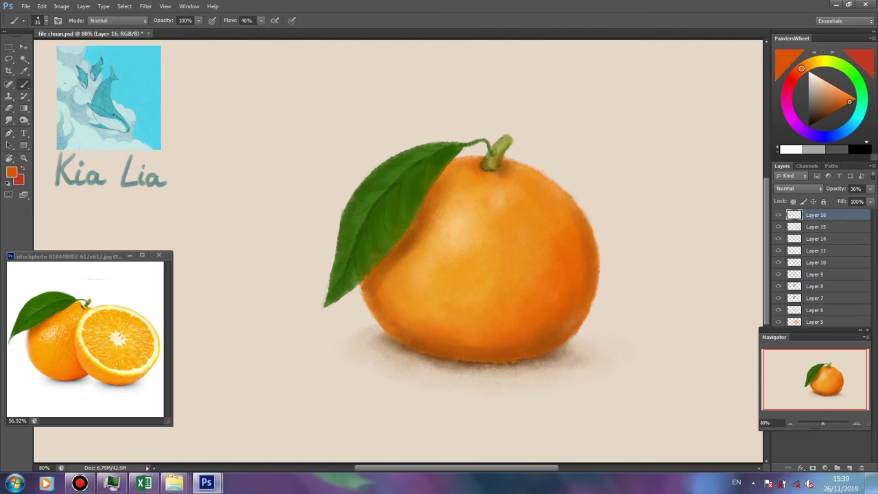
left_click_drag(869, 188, 847, 200)
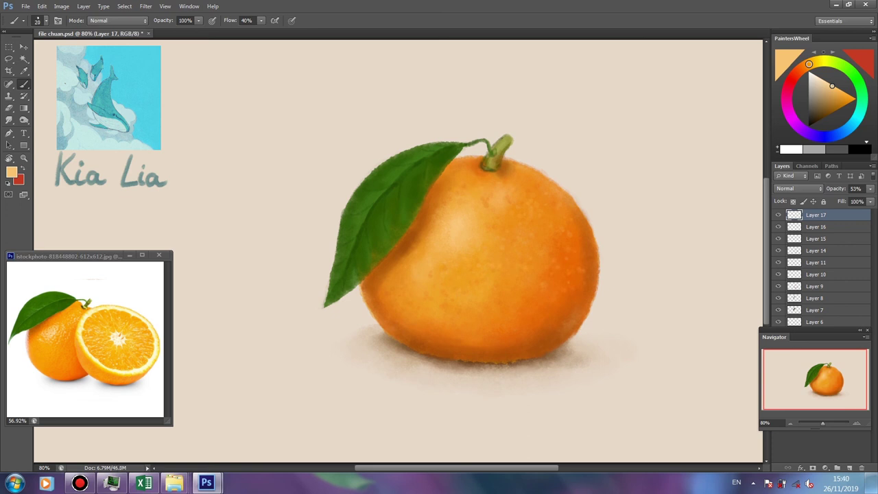
Add new layers above Layer 17 for the peel texture and shrink the brush to size 8.
key("e")
key("alt+bracketleft")
key("ctrl+shift+alt+n")
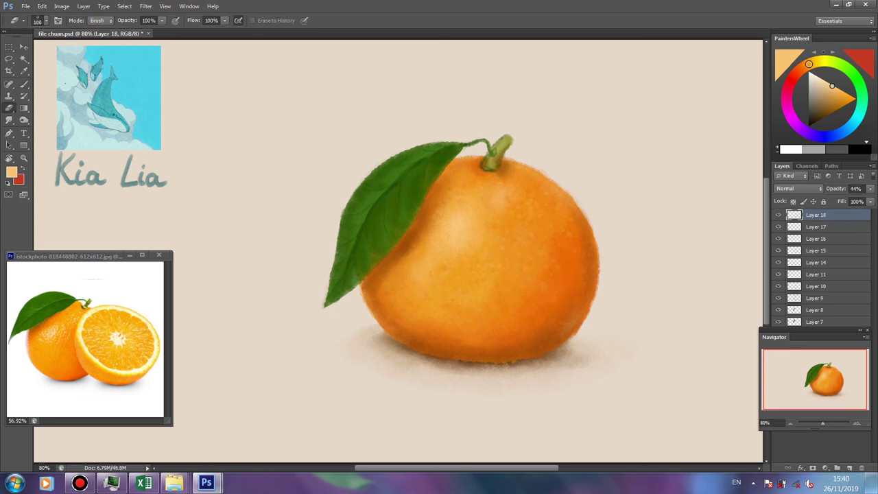
key("b")
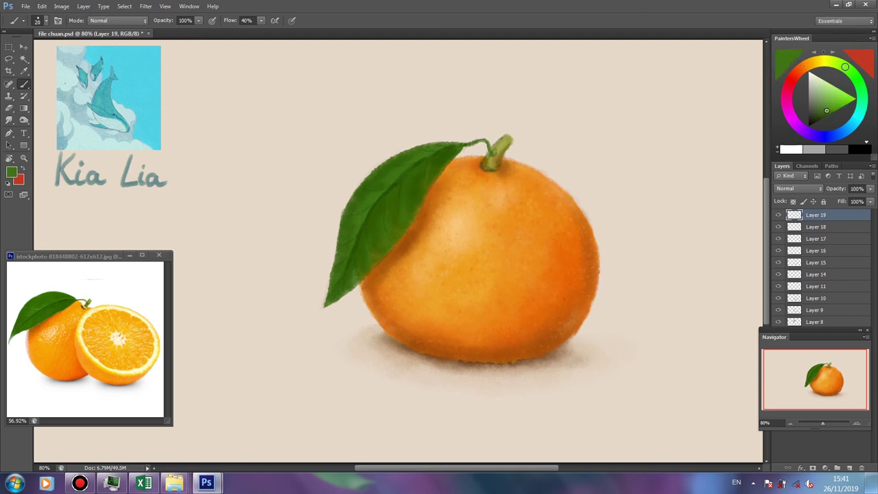
key("ctrl+shift+alt+n")
key("ctrl+shift+alt+n")
key("bracketleft")
key("bracketleft")
key("bracketleft")
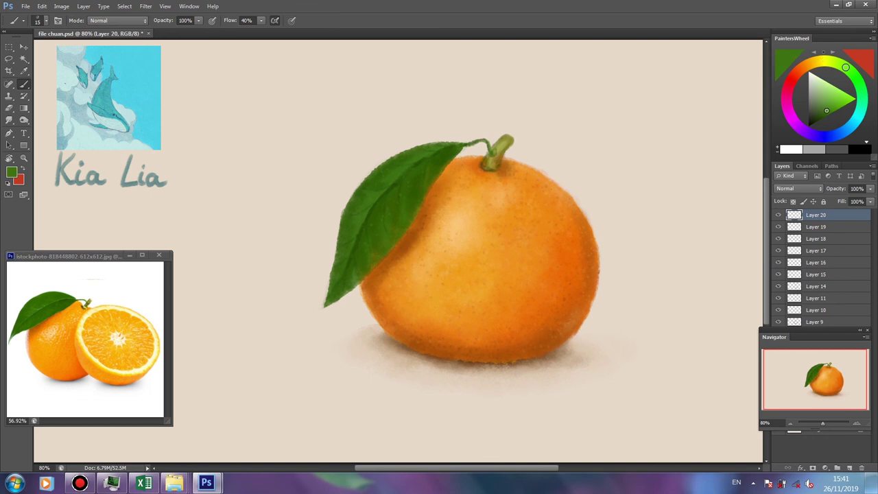